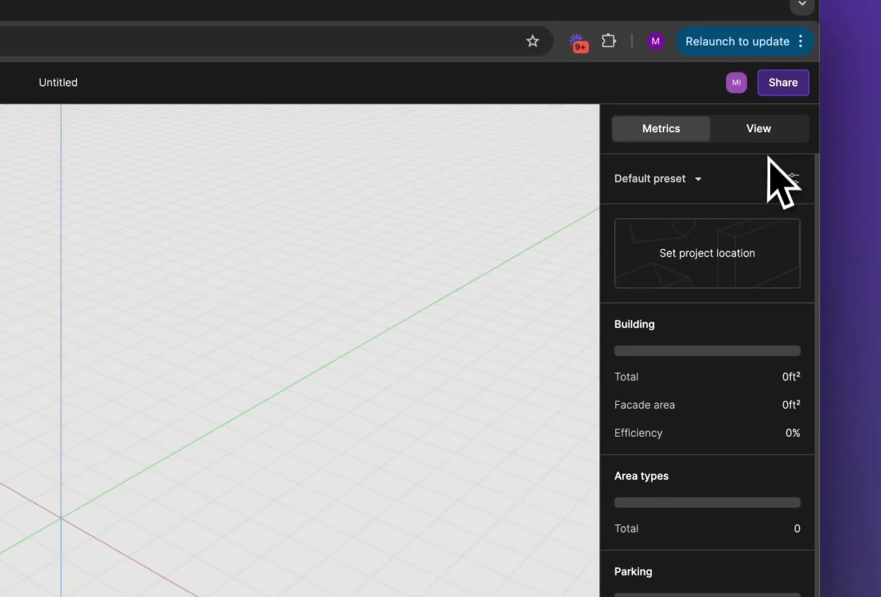
# Step: Pin the project site near W 54th St and 8th Ave with a 0.25mi context size
pyautogui.click(763, 137)
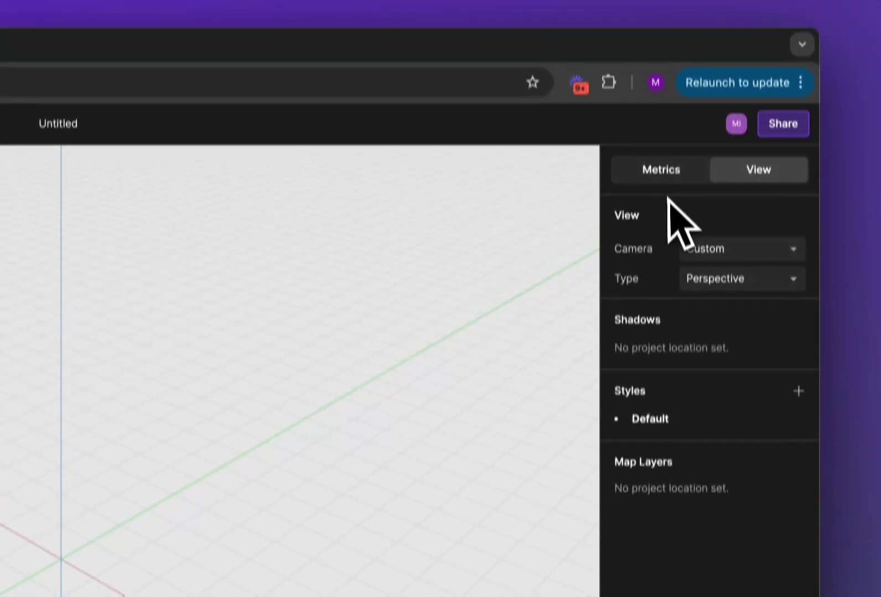
pyautogui.click(641, 176)
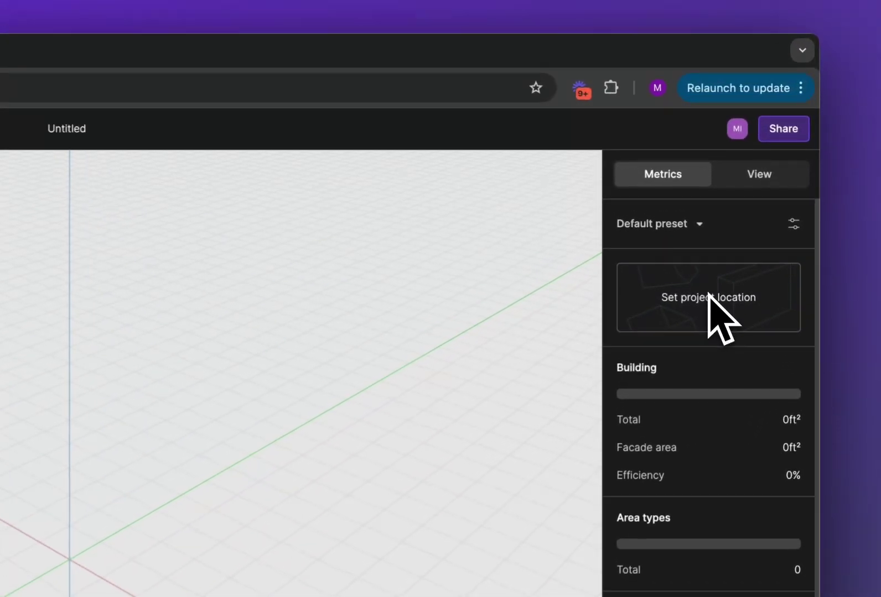
pyautogui.click(707, 296)
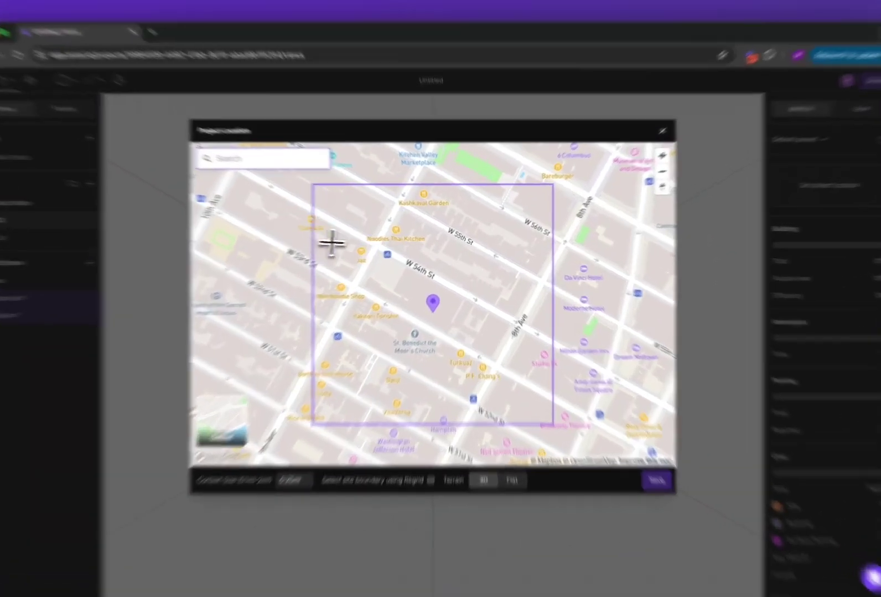
pyautogui.moveTo(433, 304); pyautogui.dragTo(429, 343)
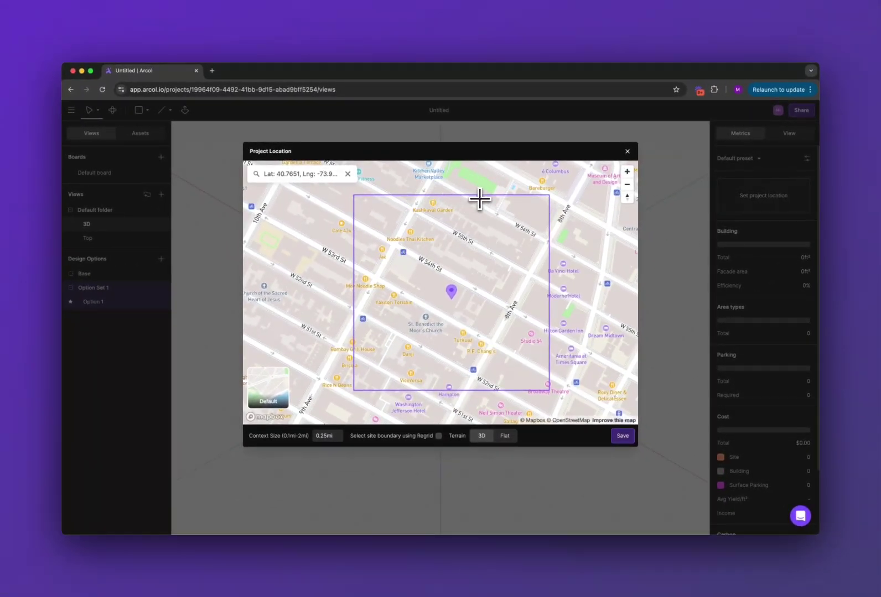
pyautogui.click(330, 440)
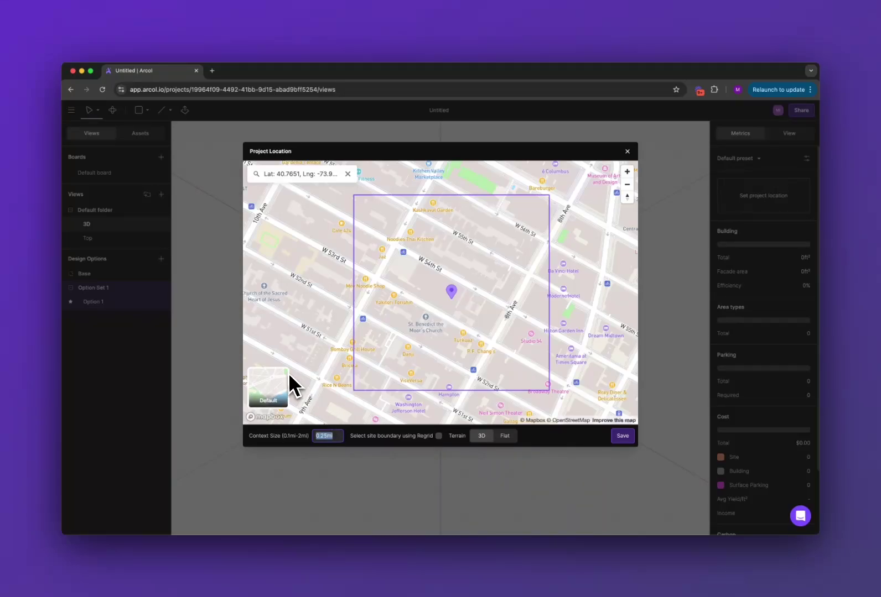
# Step: Enable 'Select site boundary using Regrid' for the pinned Midtown site
pyautogui.moveTo(267, 390)
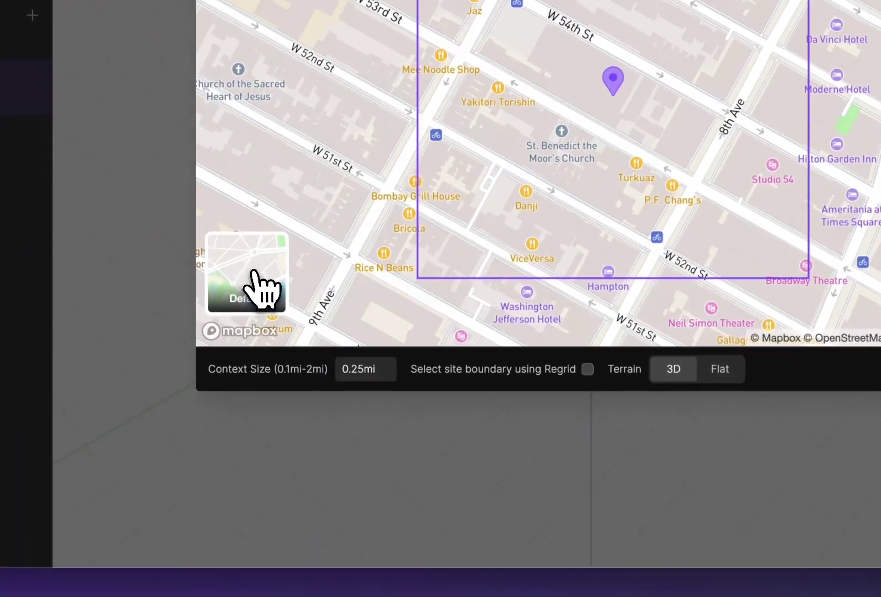
pyautogui.moveTo(260, 287)
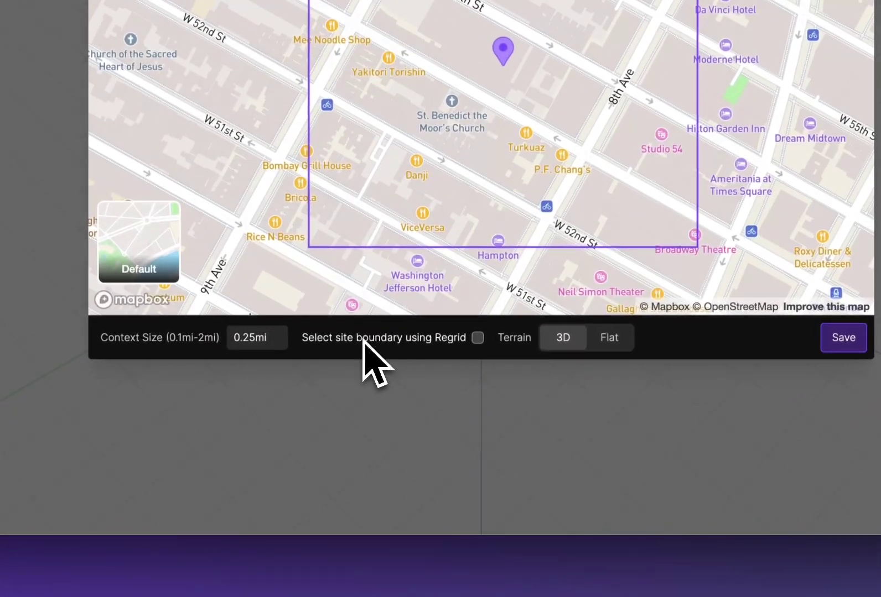
pyautogui.click(390, 439)
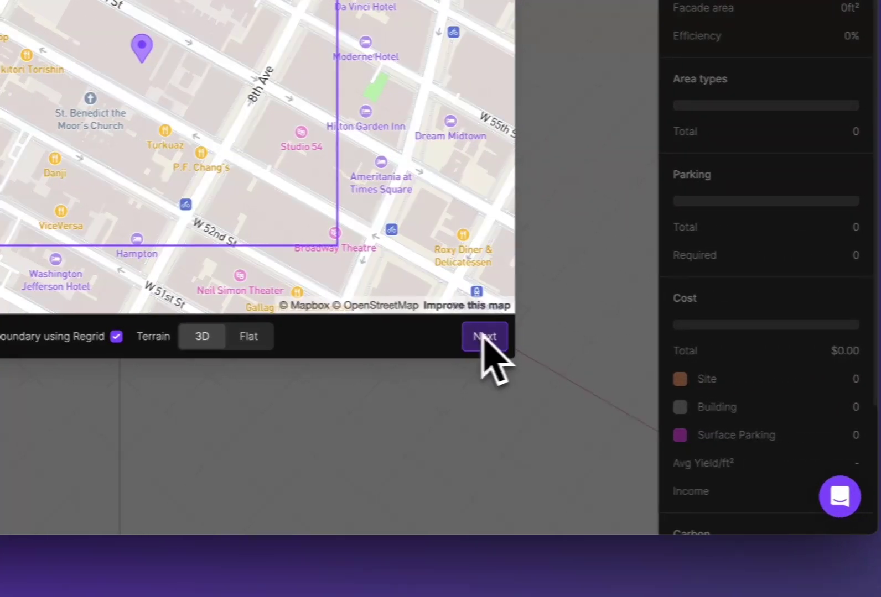
# Step: Select the Regrid parcels beside the pin on W 54th St as the site boundary
pyautogui.click(482, 333)
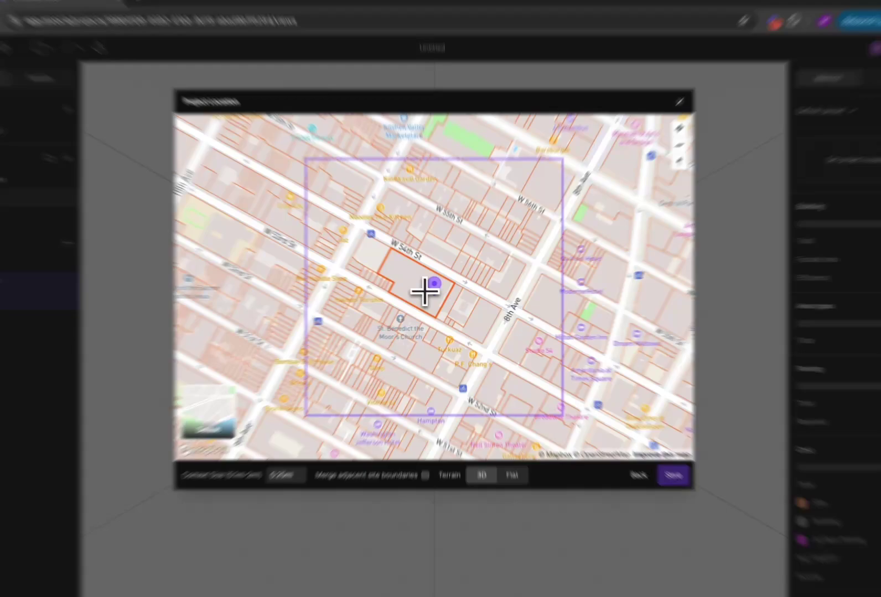
pyautogui.click(431, 294)
pyautogui.click(464, 312)
pyautogui.click(471, 314)
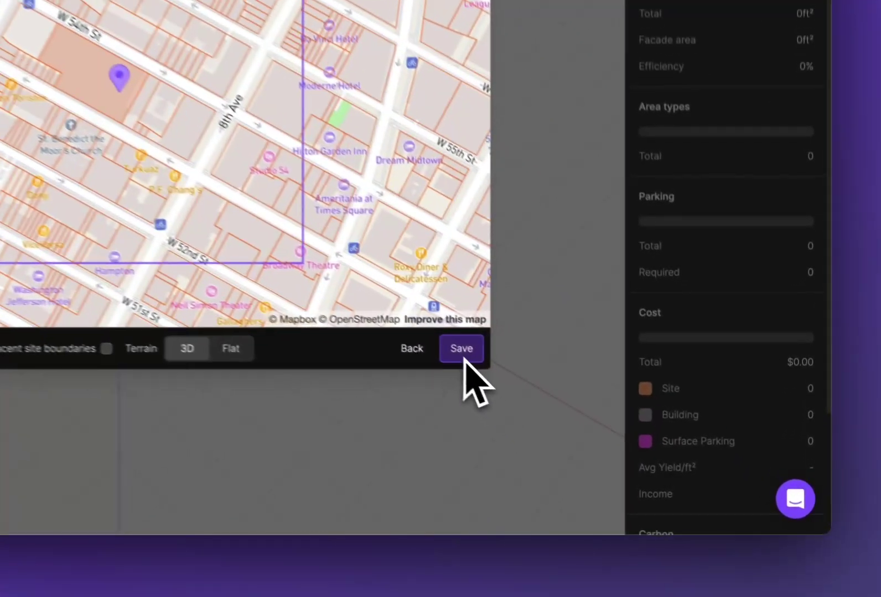
# Step: Save the 71,081 ft² site and zoom in on the surrounding Midtown buildings
pyautogui.click(439, 336)
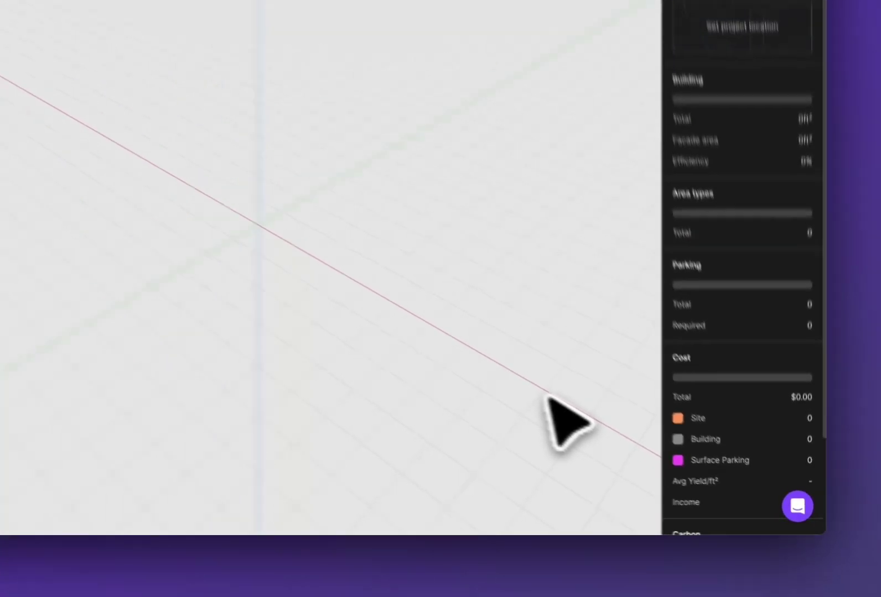
pyautogui.moveTo(387, 359); pyautogui.dragTo(670, 407, button='middle')
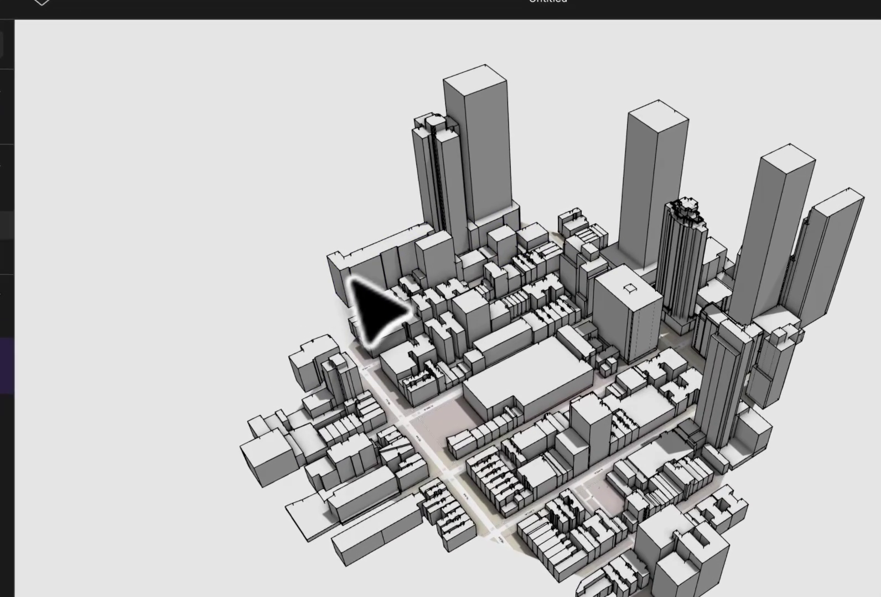
pyautogui.moveTo(320, 298); pyautogui.dragTo(339, 291, button='middle')
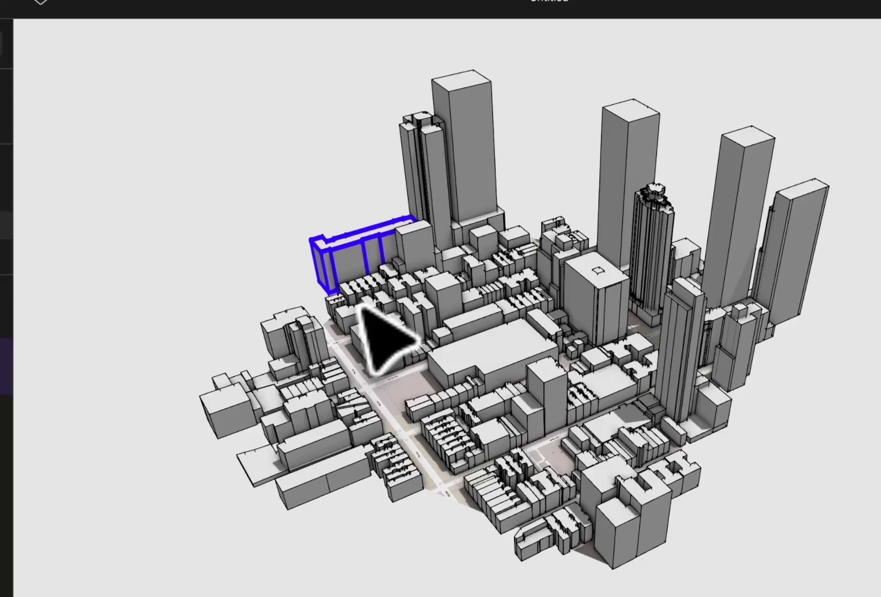
pyautogui.scroll(5, 468, 332)
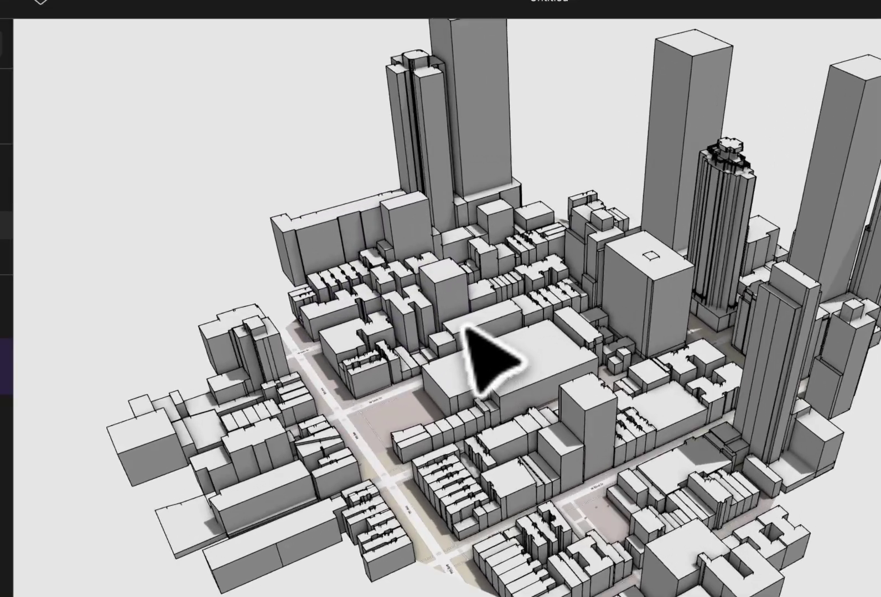
pyautogui.scroll(4, 467, 331)
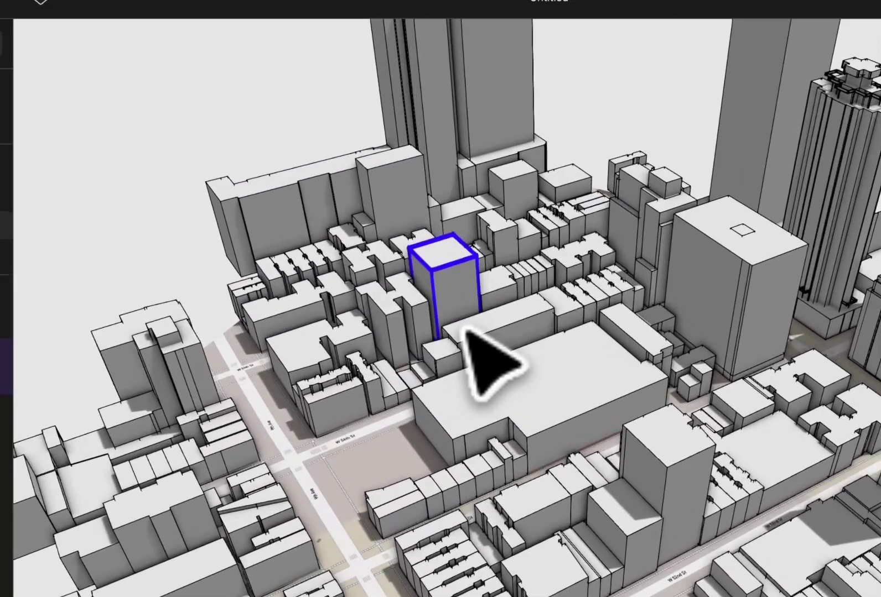
pyautogui.keyDown('shift'); pyautogui.moveTo(471, 338); pyautogui.dragTo(508, 300, button='middle'); pyautogui.keyUp('shift')
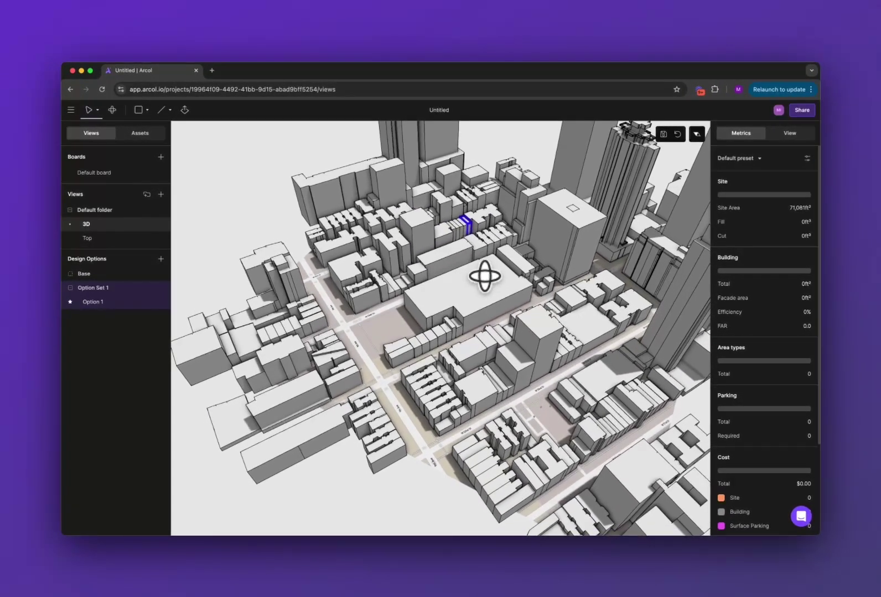
# Step: Delete S.C. Building 90 from the site and select the site parcel
pyautogui.moveTo(484, 277); pyautogui.dragTo(558, 276, button='middle')
pyautogui.moveTo(525, 248); pyautogui.dragTo(496, 228, button='middle')
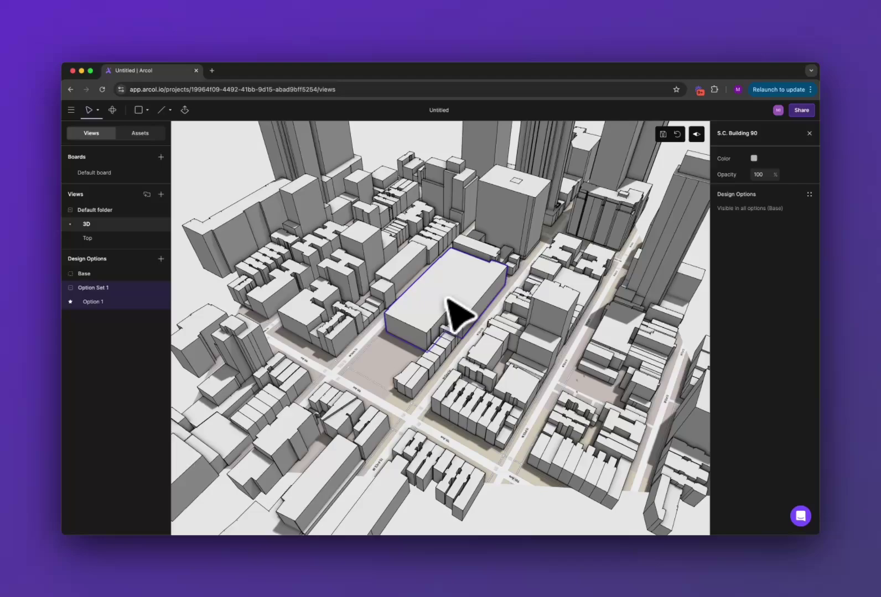
pyautogui.press('Delete')
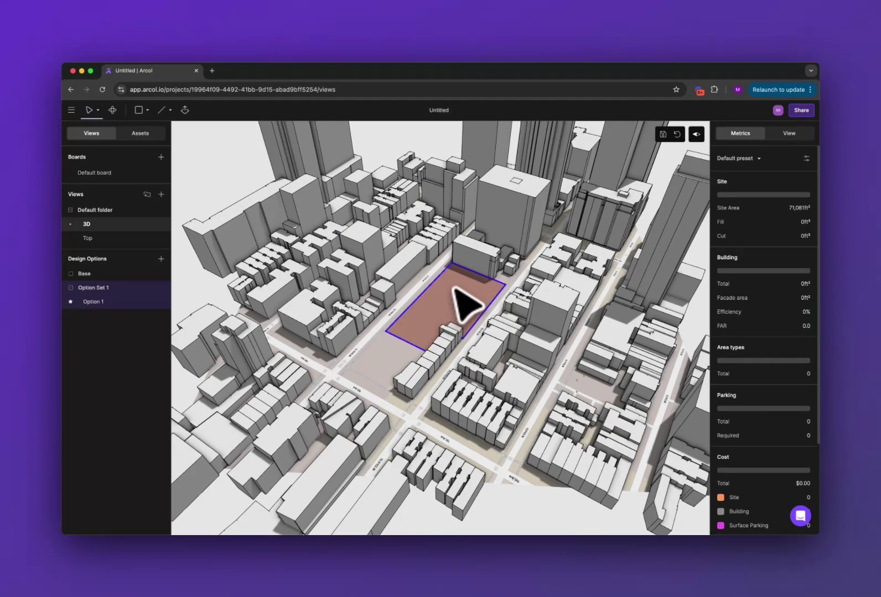
pyautogui.scroll(5, 453, 288)
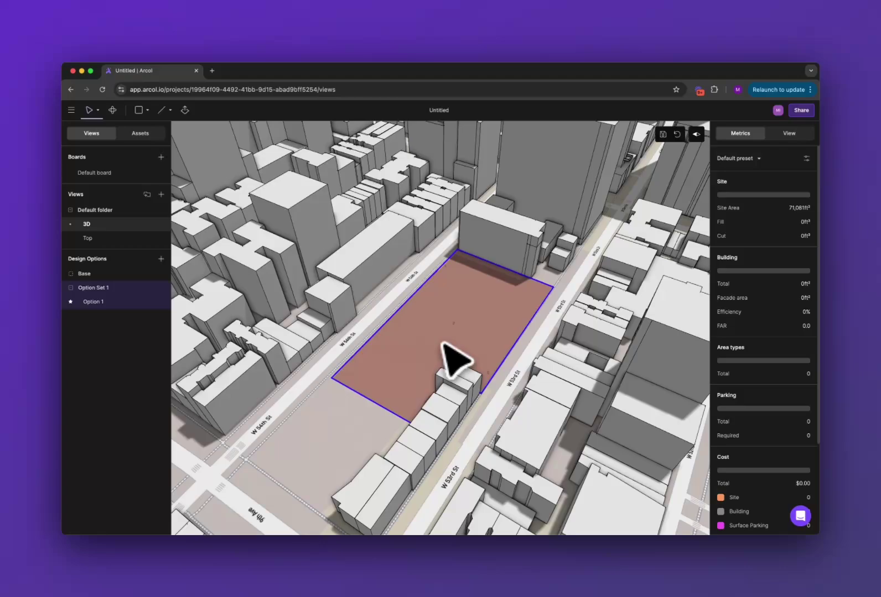
pyautogui.click(441, 343)
# Step: Deselect the parcel and orbit around the 67,094 ft² site boundary
pyautogui.press('Escape')
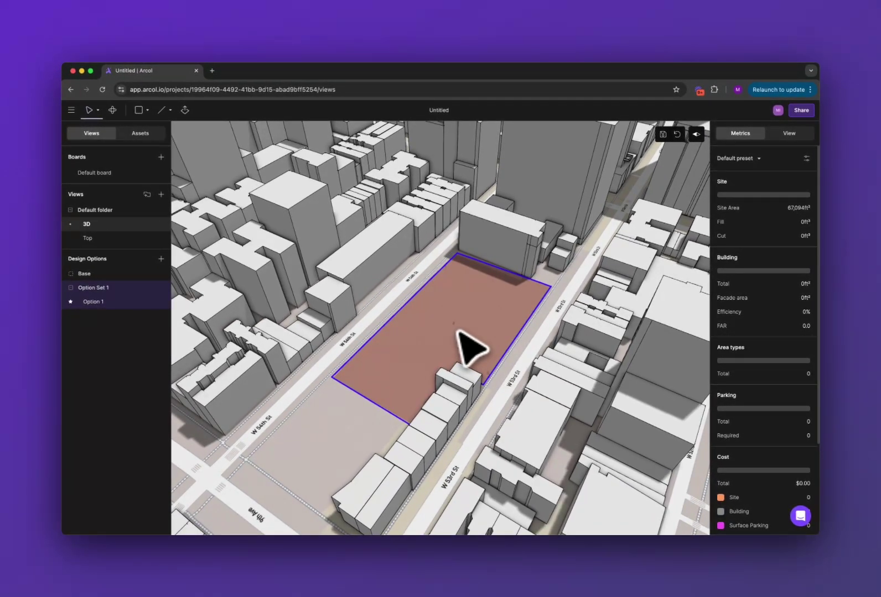
pyautogui.moveTo(458, 331); pyautogui.dragTo(491, 328, button='middle')
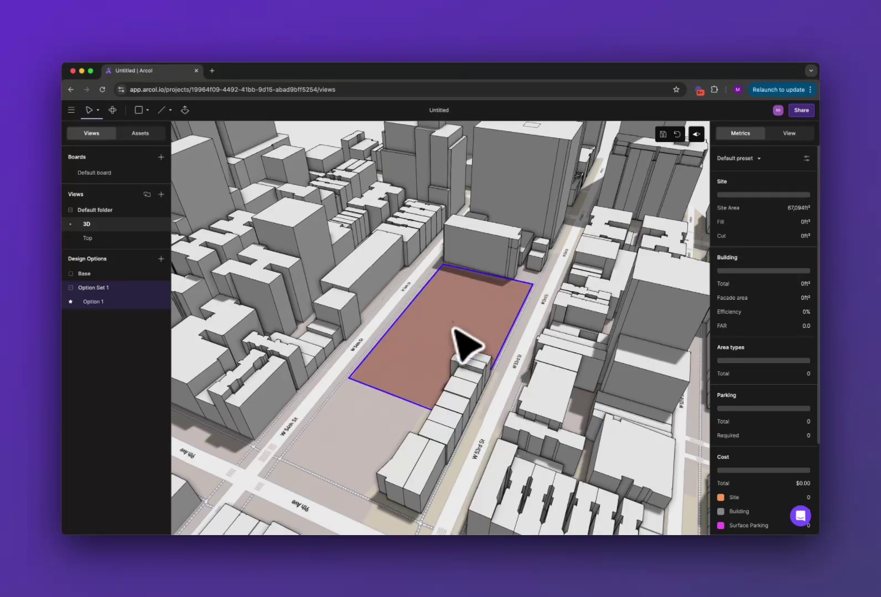
# Step: Add a setback with a 100' height to the site and inspect its volume
pyautogui.click(449, 330)
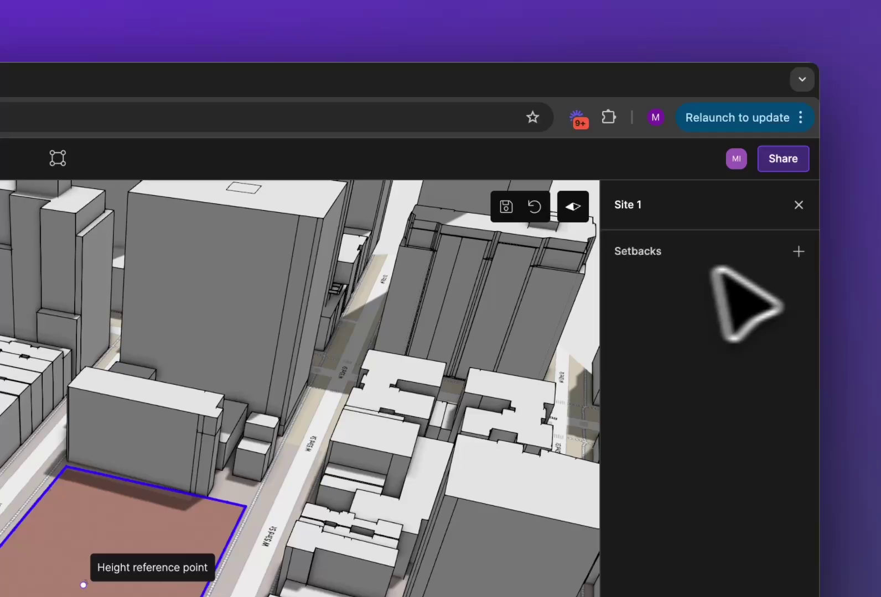
pyautogui.click(798, 252)
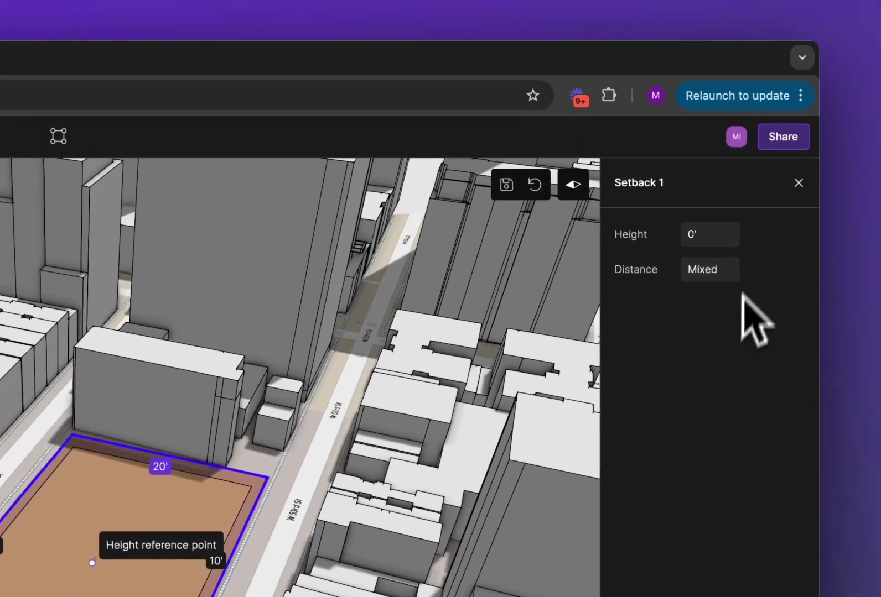
pyautogui.click(723, 221)
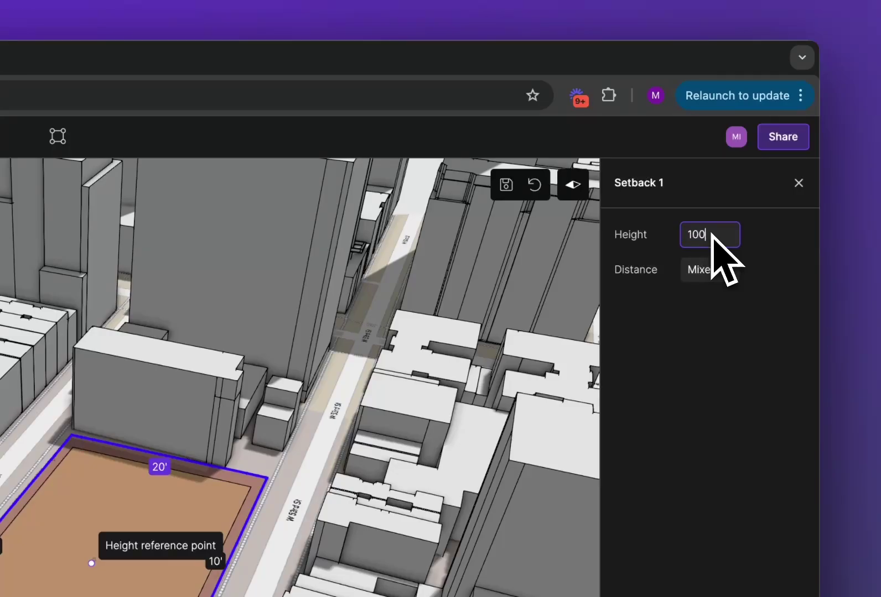
pyautogui.press('Return')
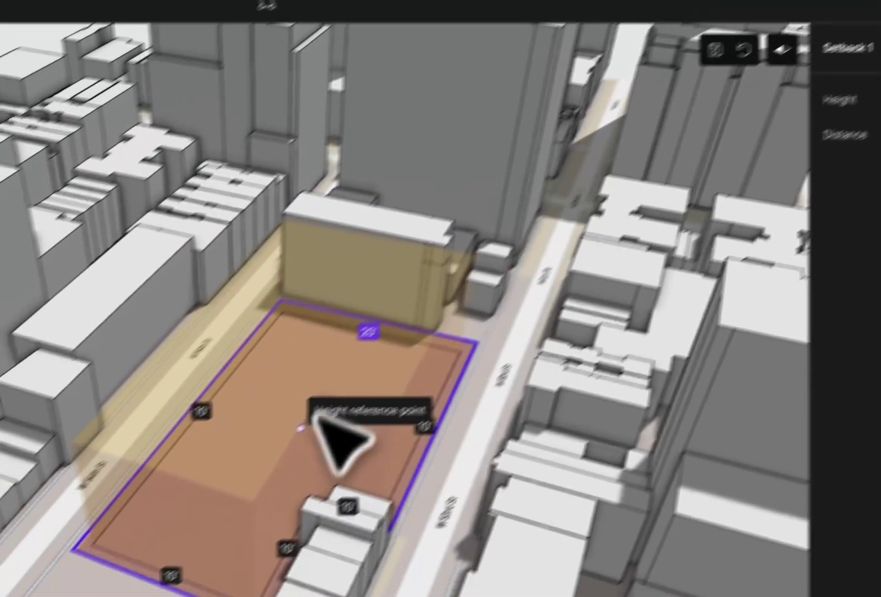
pyautogui.moveTo(120, 551); pyautogui.dragTo(194, 574, button='middle')
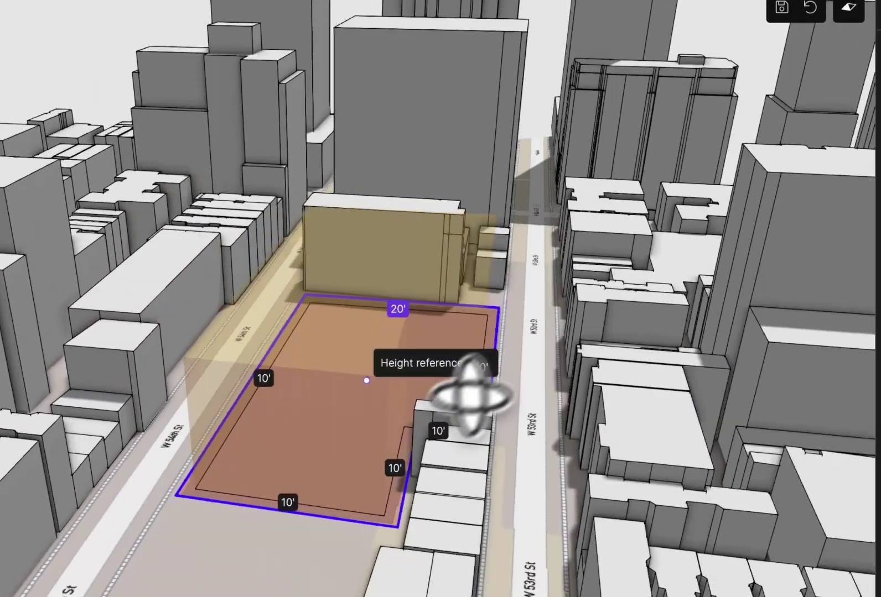
pyautogui.moveTo(471, 395); pyautogui.dragTo(379, 436, button='middle')
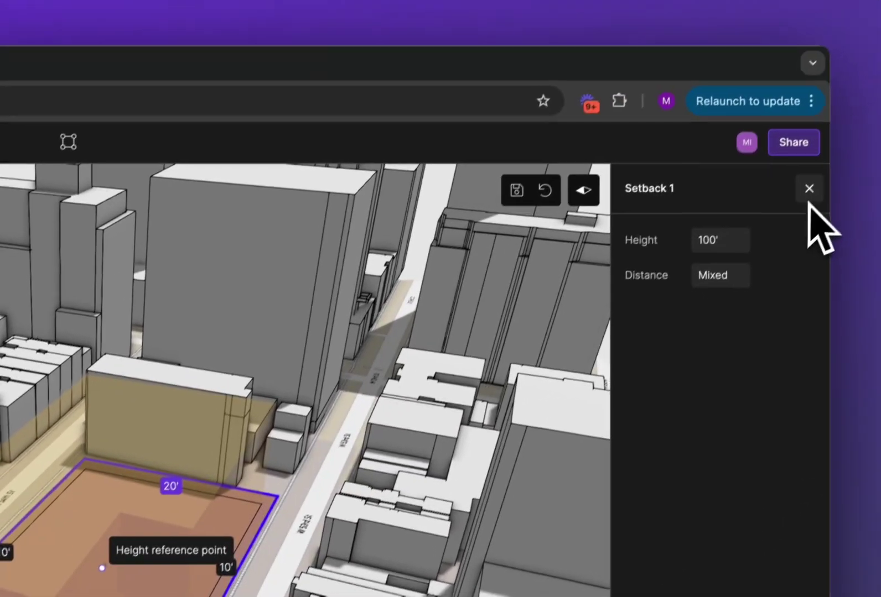
# Step: Close the Setback and Site panels and orbit to a top-down view of the site
pyautogui.click(808, 191)
pyautogui.click(808, 190)
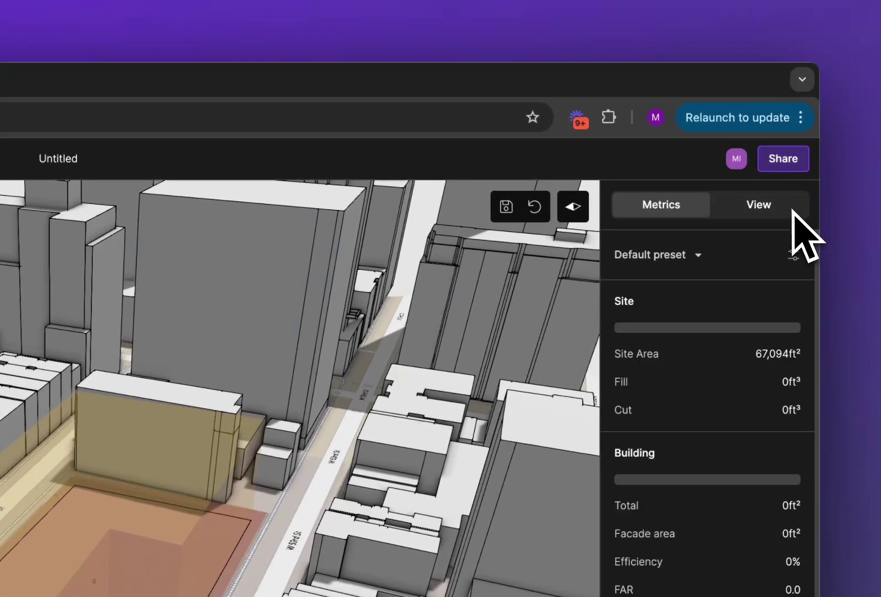
pyautogui.moveTo(457, 463); pyautogui.dragTo(323, 596, button='middle')
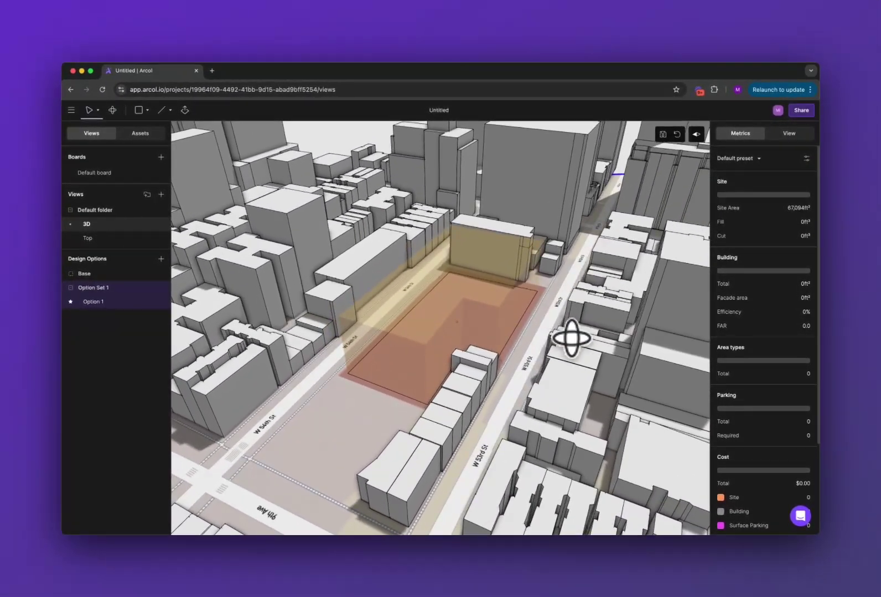
pyautogui.moveTo(555, 323); pyautogui.dragTo(450, 304, button='middle')
pyautogui.scroll(5, 456, 319)
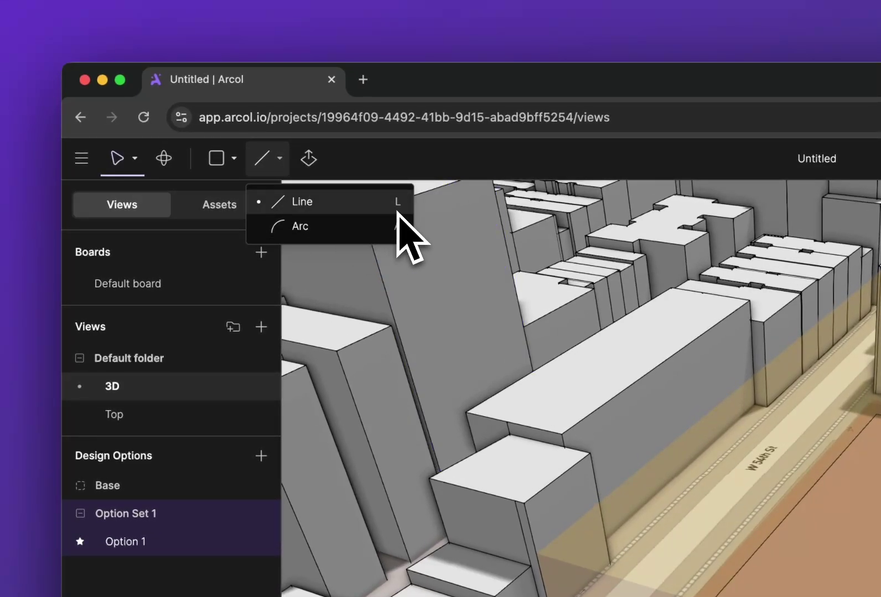
# Step: Draw a closed L-shaped line outline, about 99 ft along W 54th St, on the site corner
pyautogui.click(329, 204)
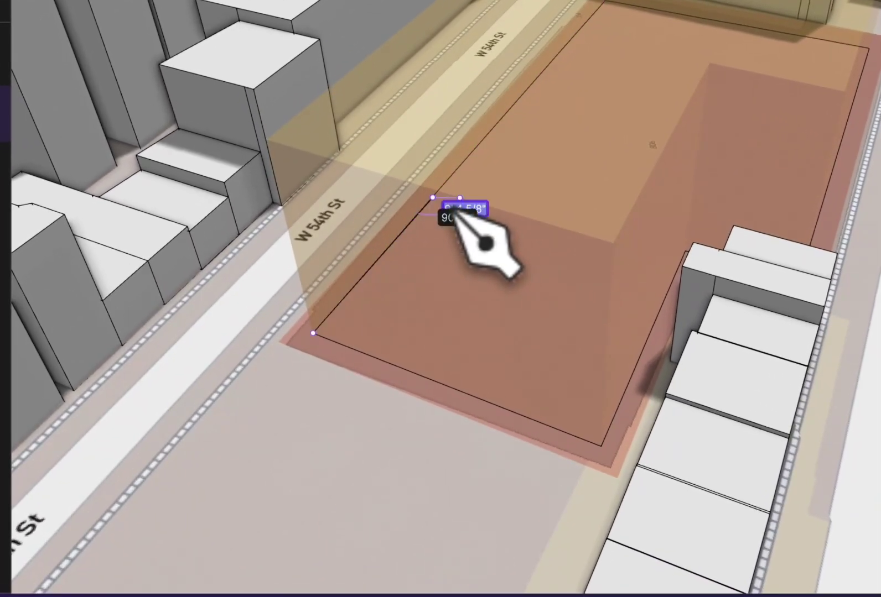
pyautogui.click(377, 343)
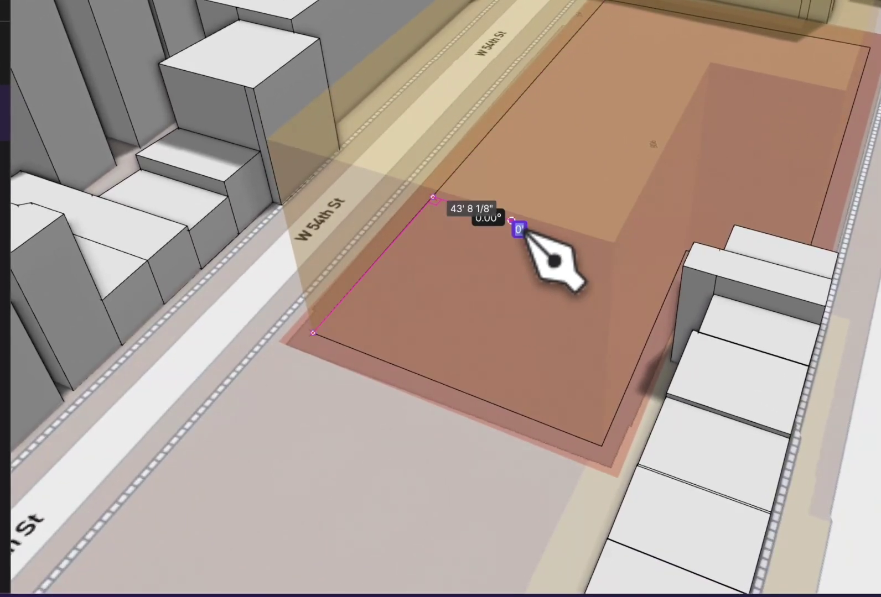
pyautogui.click(511, 221)
pyautogui.click(484, 259)
pyautogui.click(565, 285)
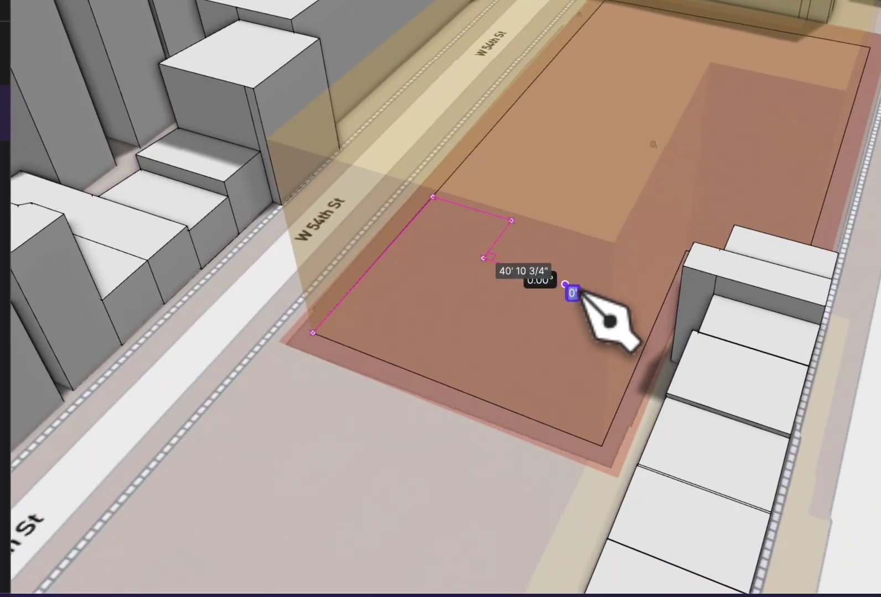
pyautogui.click(492, 401)
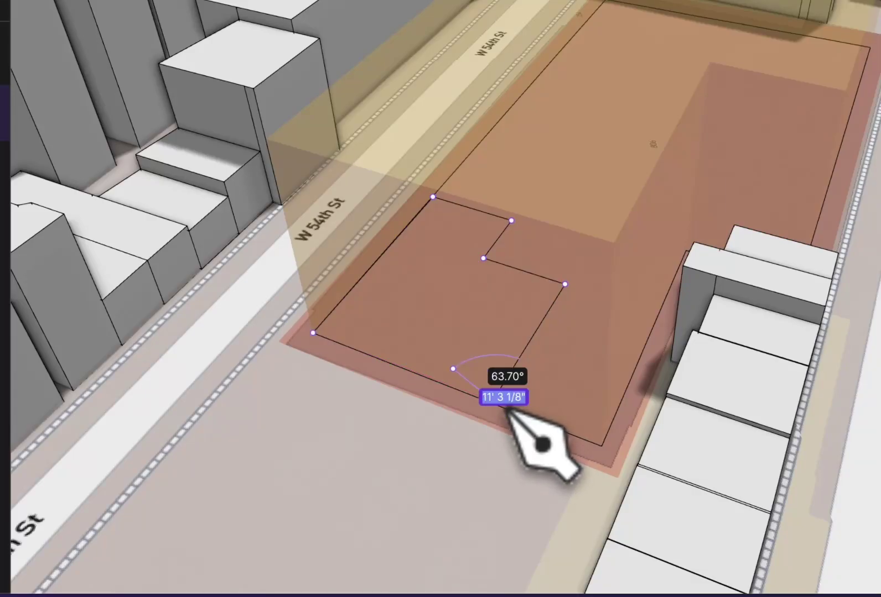
pyautogui.click(313, 333)
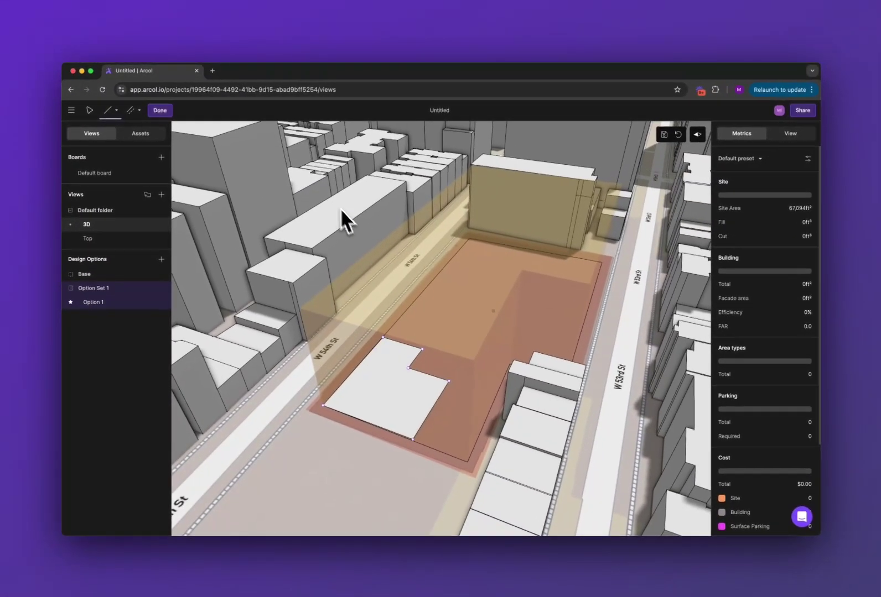
# Step: Finish the sketch and drag its notch edge outward to enlarge the footprint to 6,358 ft²
pyautogui.press('Escape')
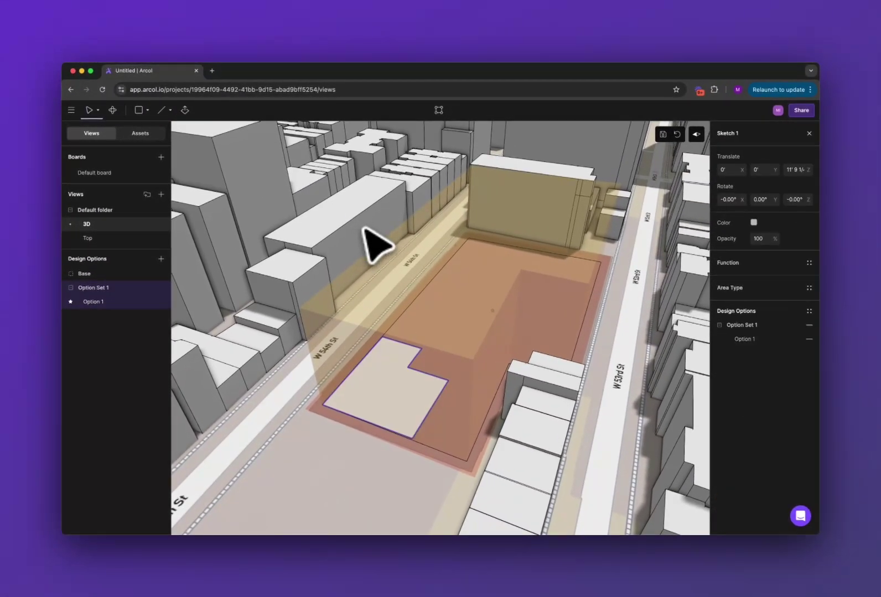
pyautogui.click(408, 276)
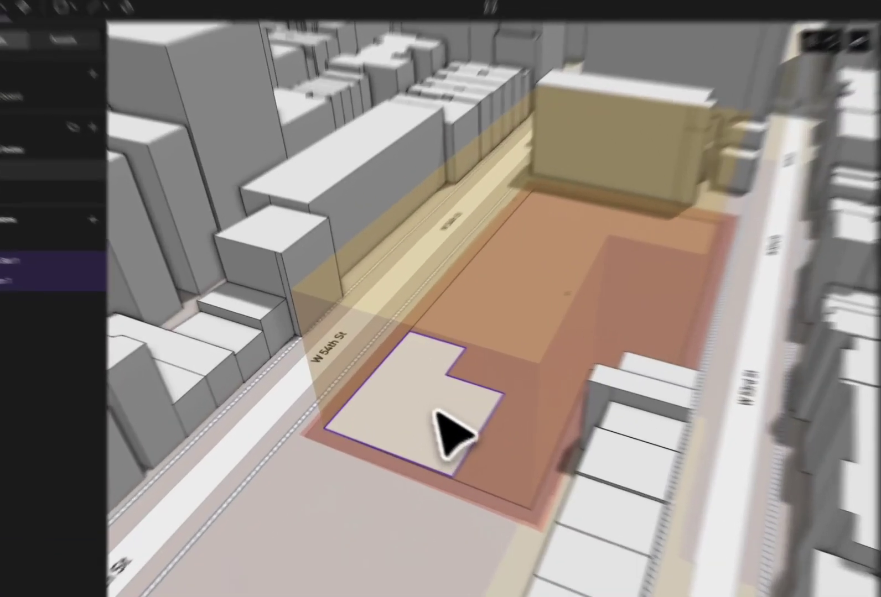
pyautogui.click(401, 394)
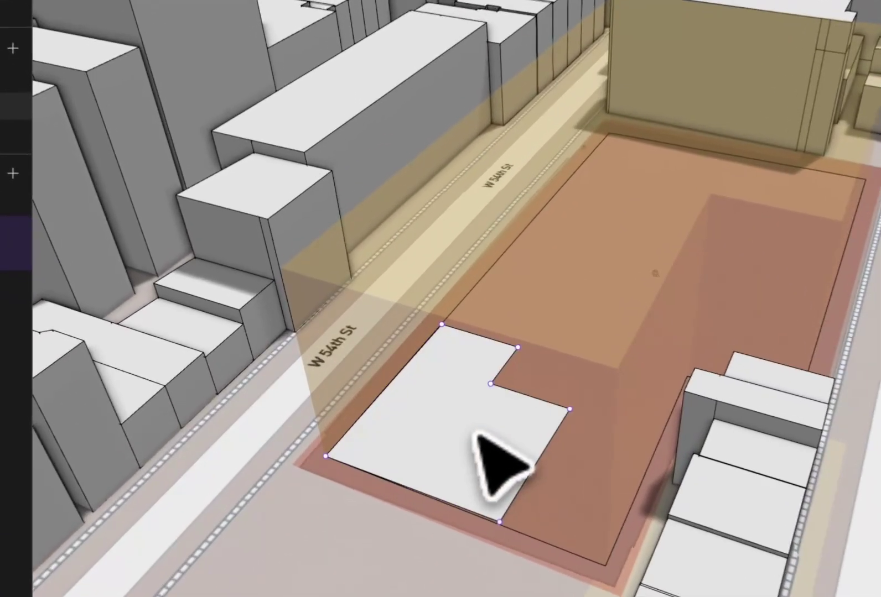
pyautogui.moveTo(536, 408); pyautogui.dragTo(528, 428)
# Step: Widen Extrude 1's lower-right footprint edge to about 44 ft, reaching 9,040 ft²
pyautogui.moveTo(449, 436); pyautogui.dragTo(416, 445, button='middle')
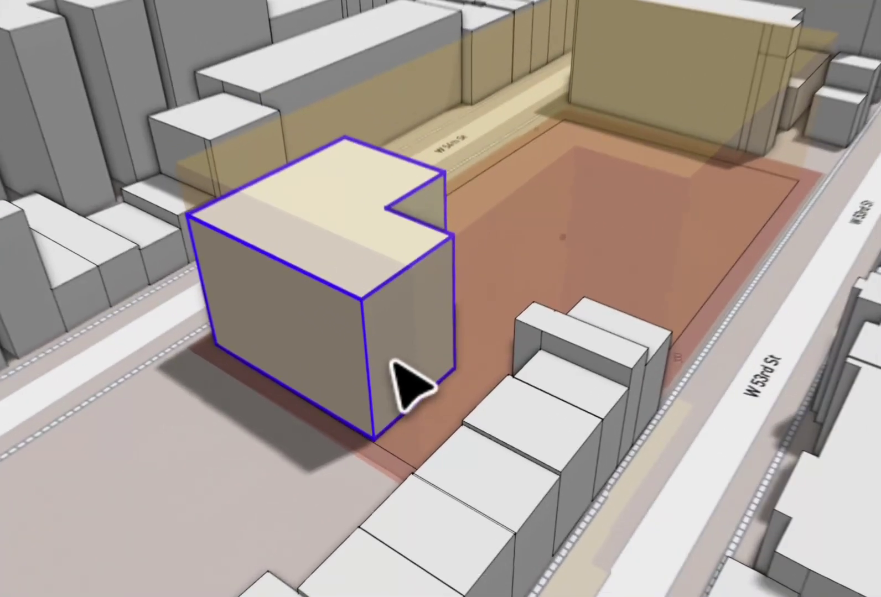
pyautogui.doubleClick(400, 387)
pyautogui.moveTo(446, 408); pyautogui.dragTo(458, 409)
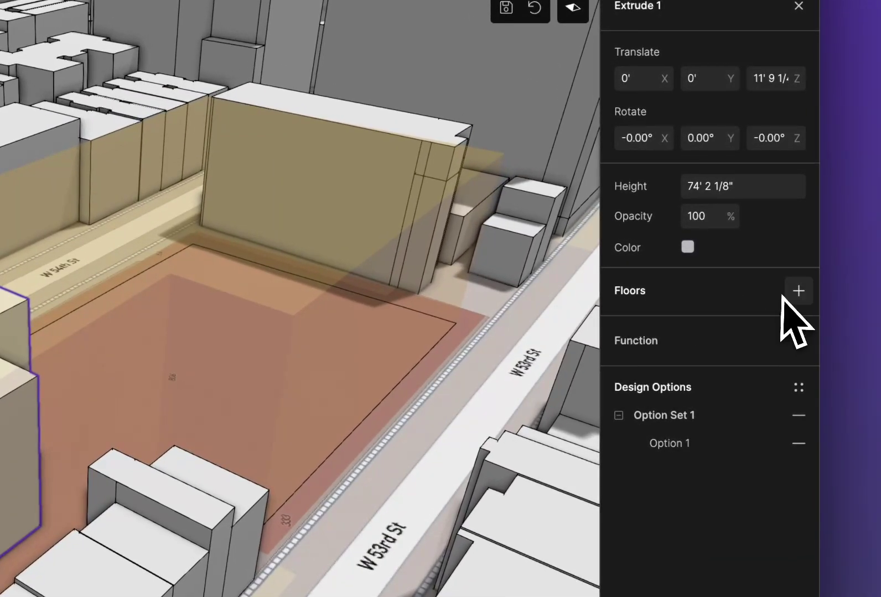
# Step: Add floors to the block: 10 floors at 12' each, reaching 120' tall
pyautogui.click(797, 291)
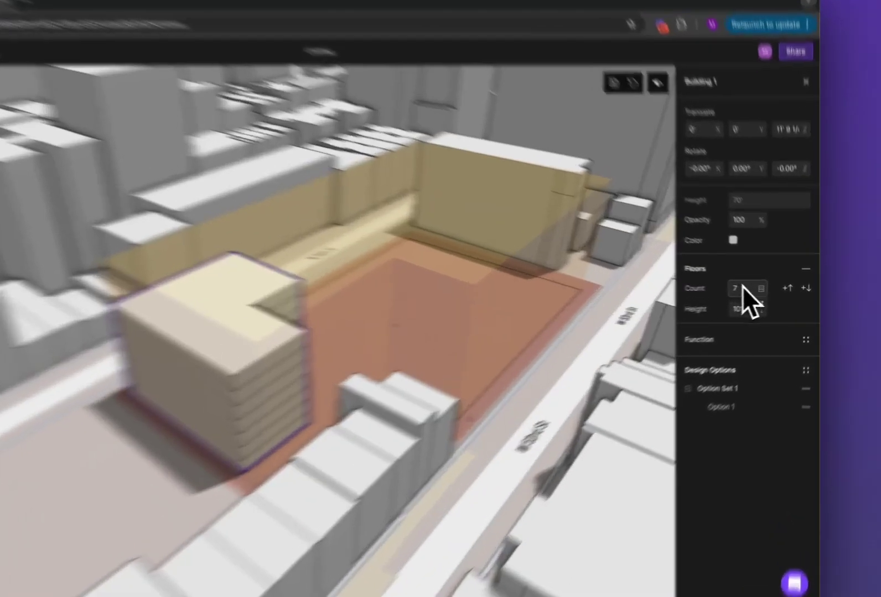
pyautogui.click(759, 291)
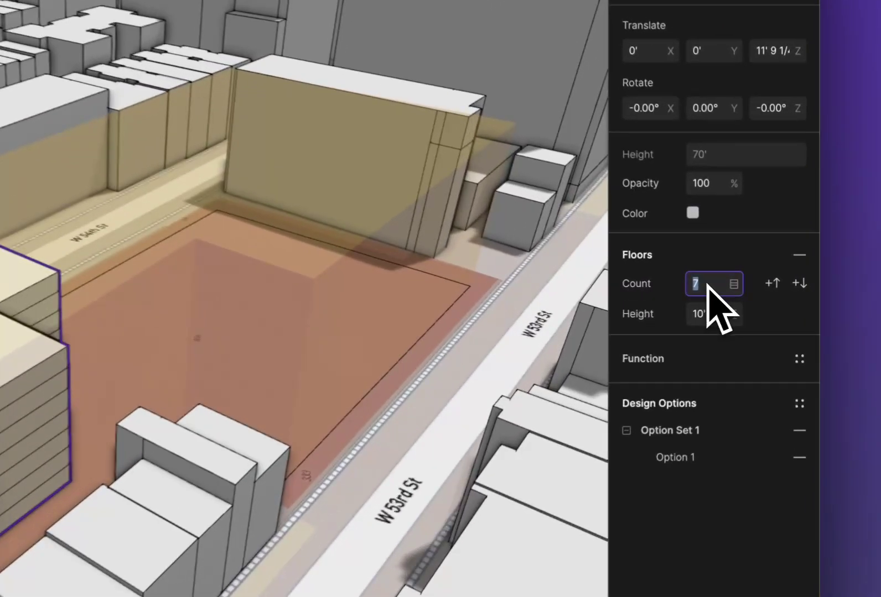
pyautogui.write('10')
pyautogui.press('Return')
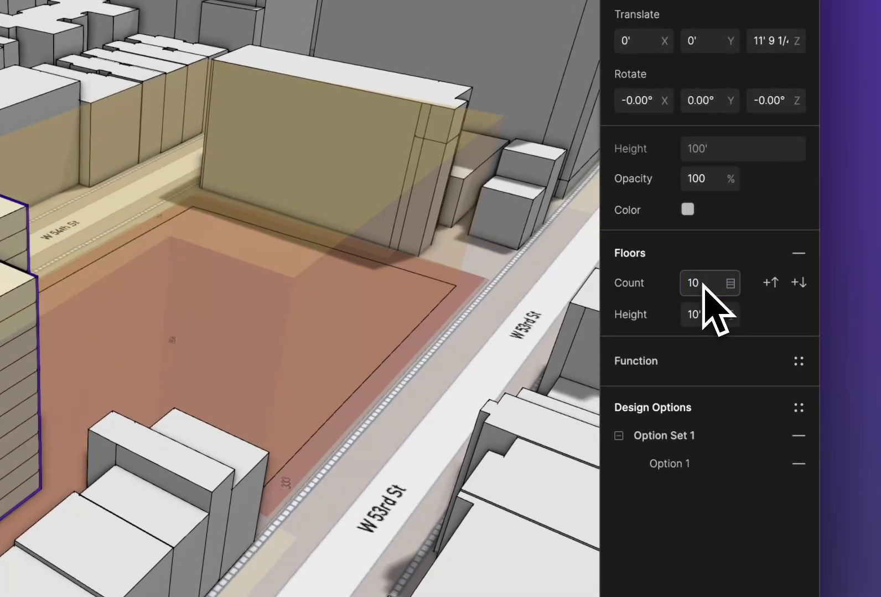
pyautogui.click(703, 317)
pyautogui.write('12')
pyautogui.press('Return')
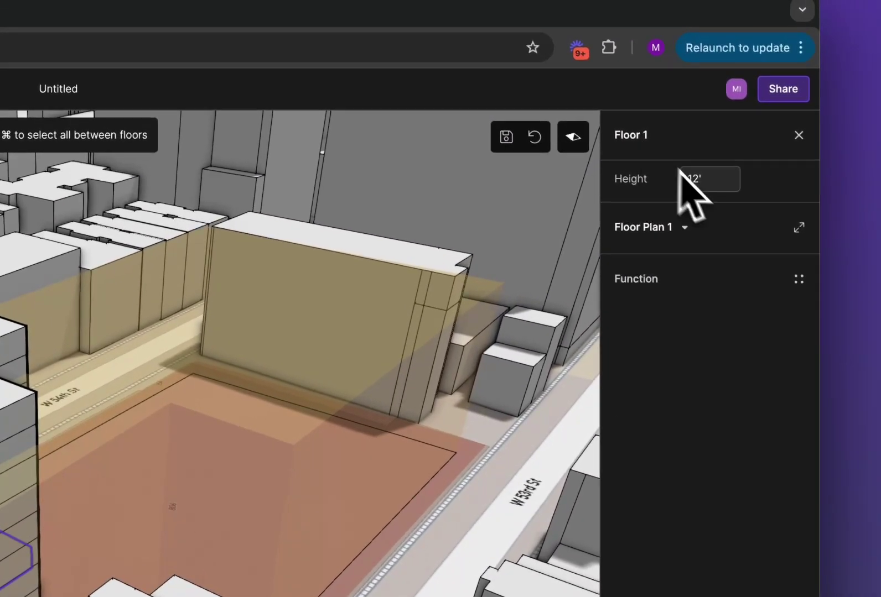
# Step: Set Floor 1 of Building 1 to a 16' height, then deselect it
pyautogui.click(708, 168)
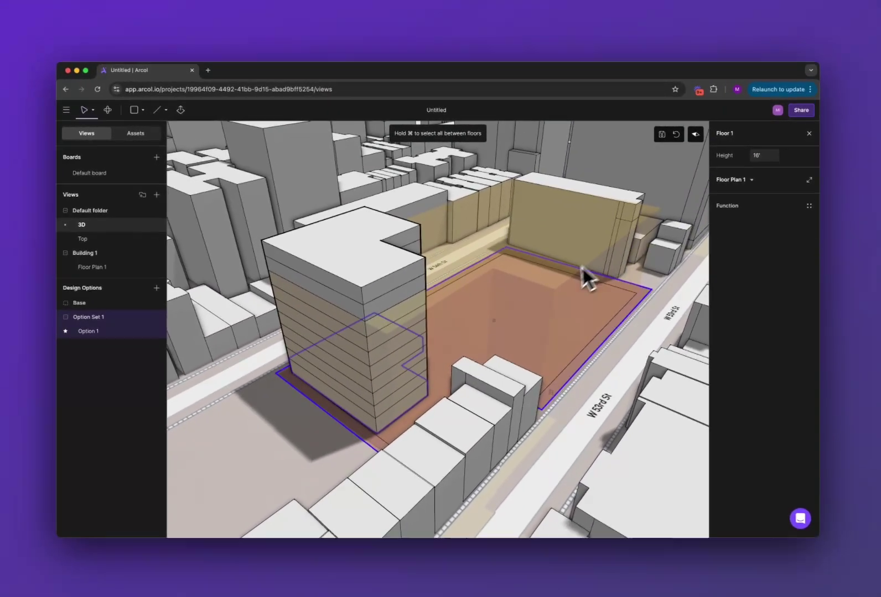
pyautogui.click(309, 429)
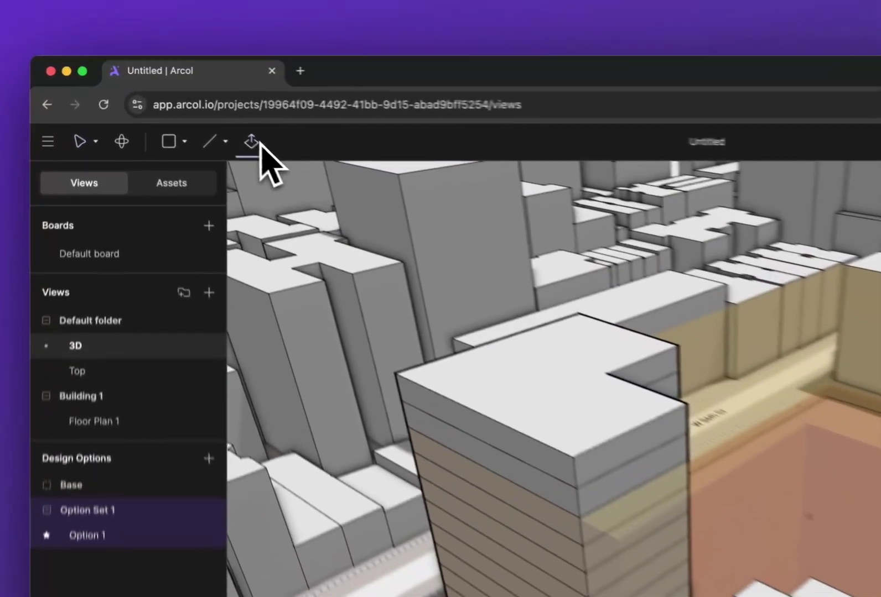
pyautogui.click(185, 109)
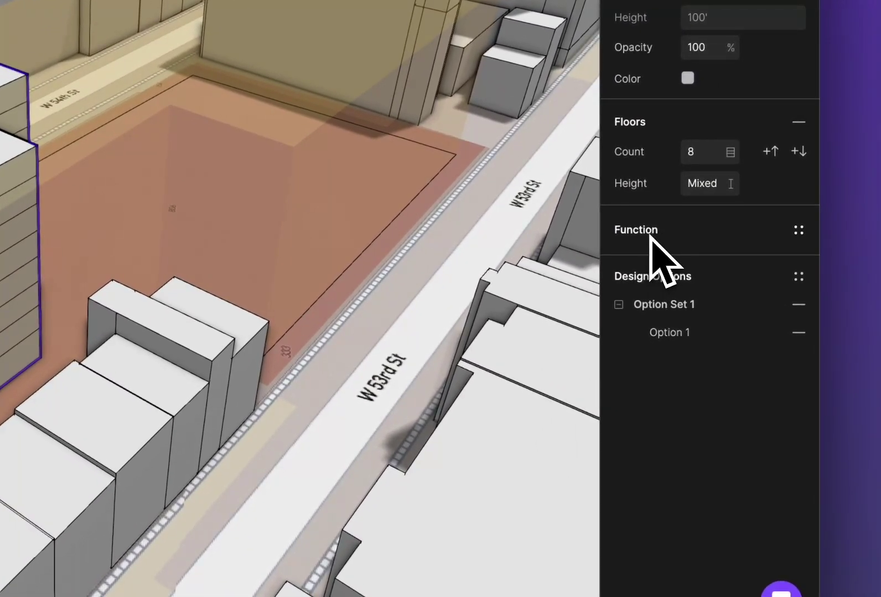
# Step: Assign Building 1 the Residential function from the Project Functions list
pyautogui.click(651, 238)
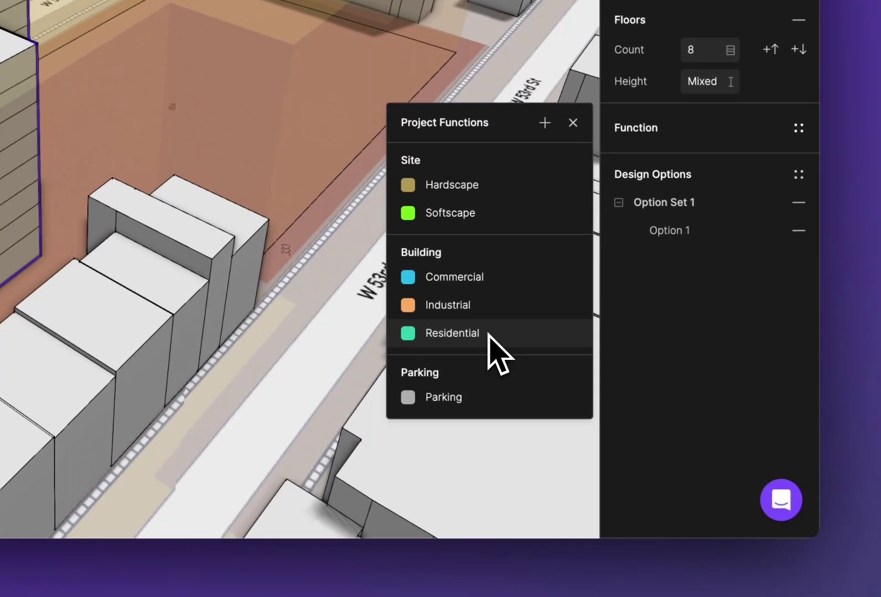
pyautogui.click(489, 436)
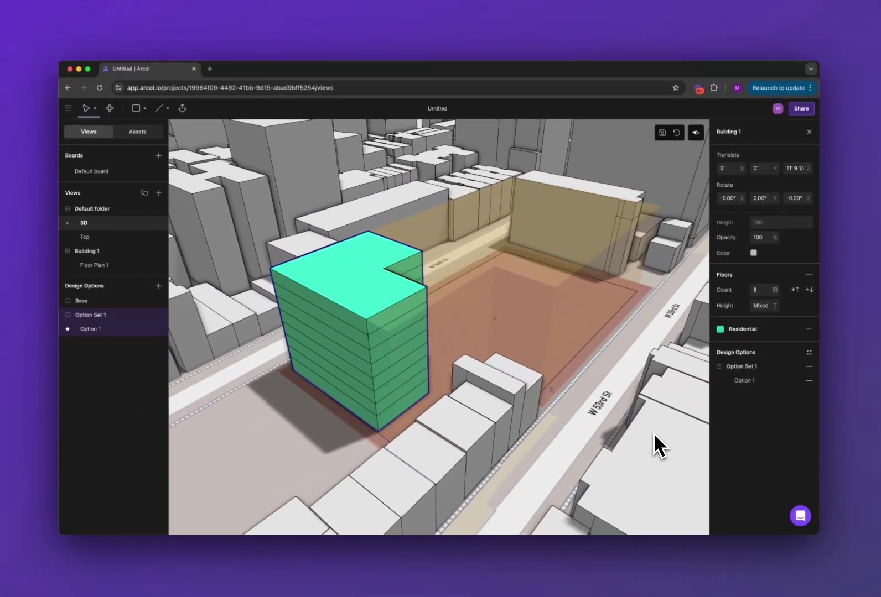
# Step: Check Building 1's metrics: 72,323 ft² Residential, 41,863 ft² facade, 100% efficiency, FAR 1.1
pyautogui.click(489, 332)
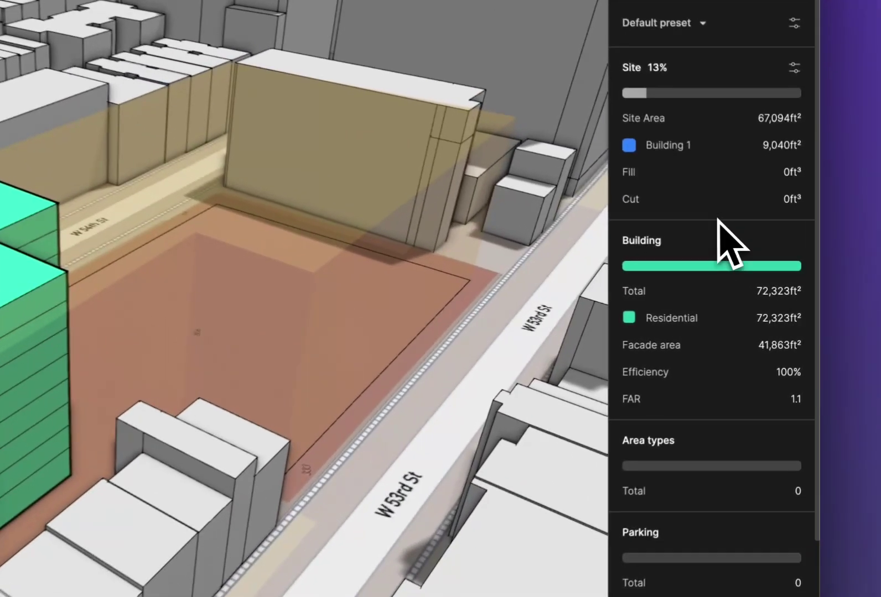
pyautogui.moveTo(750, 225)
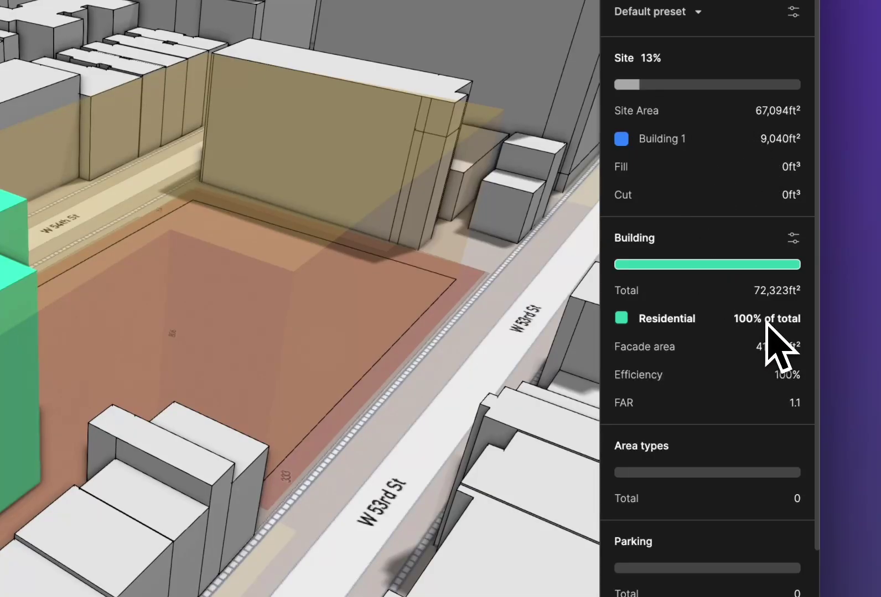
pyautogui.moveTo(680, 333)
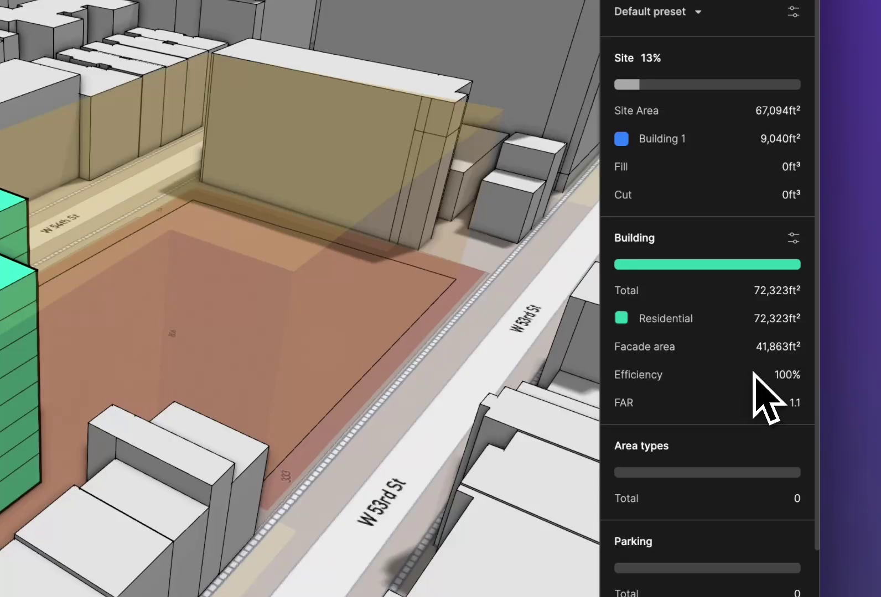
pyautogui.moveTo(770, 374)
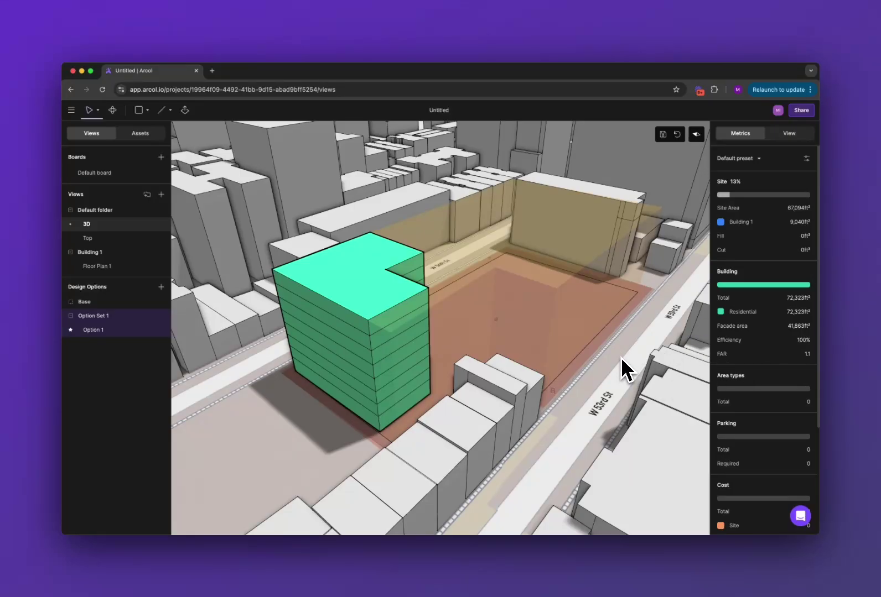
pyautogui.scroll(-2, 603, 361)
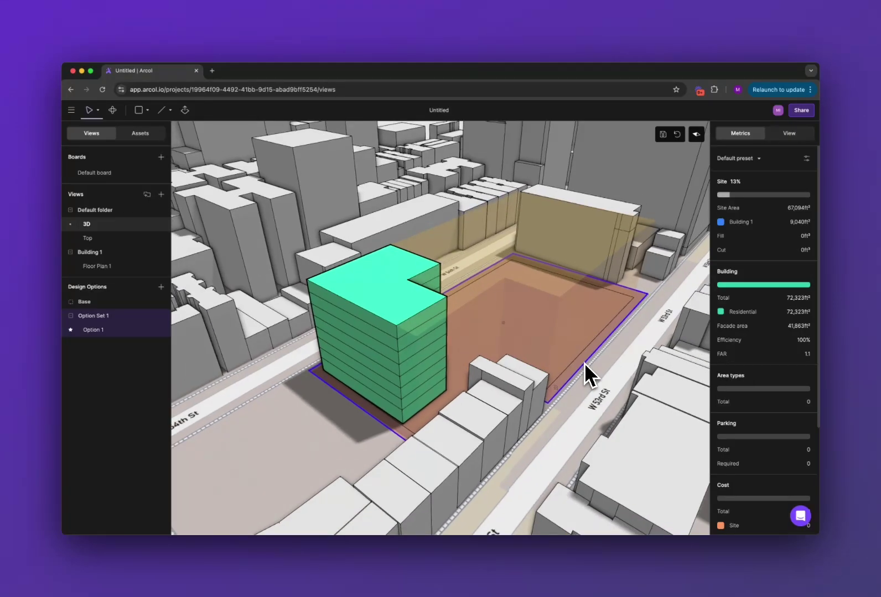